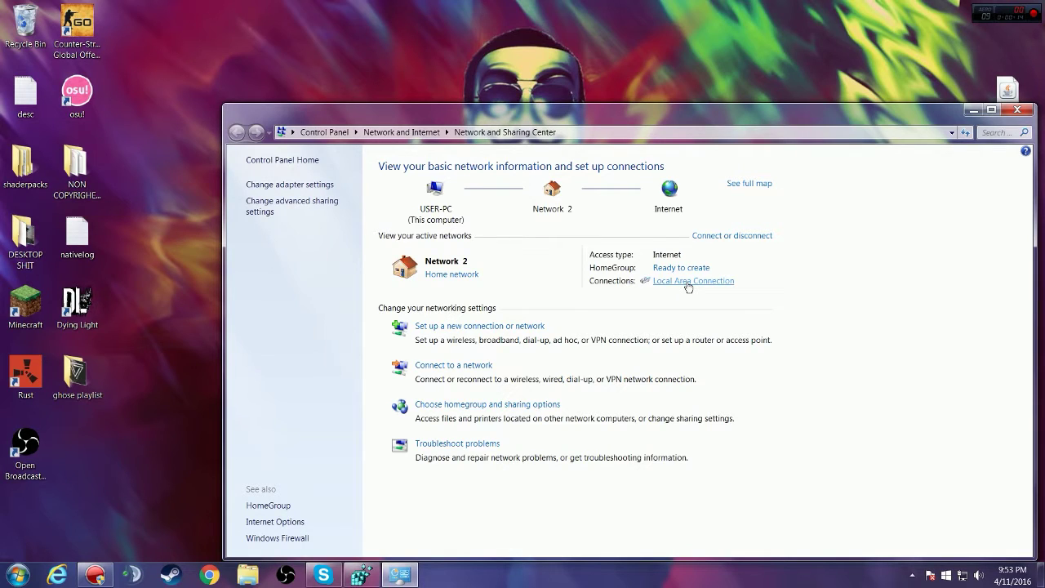
click(688, 283)
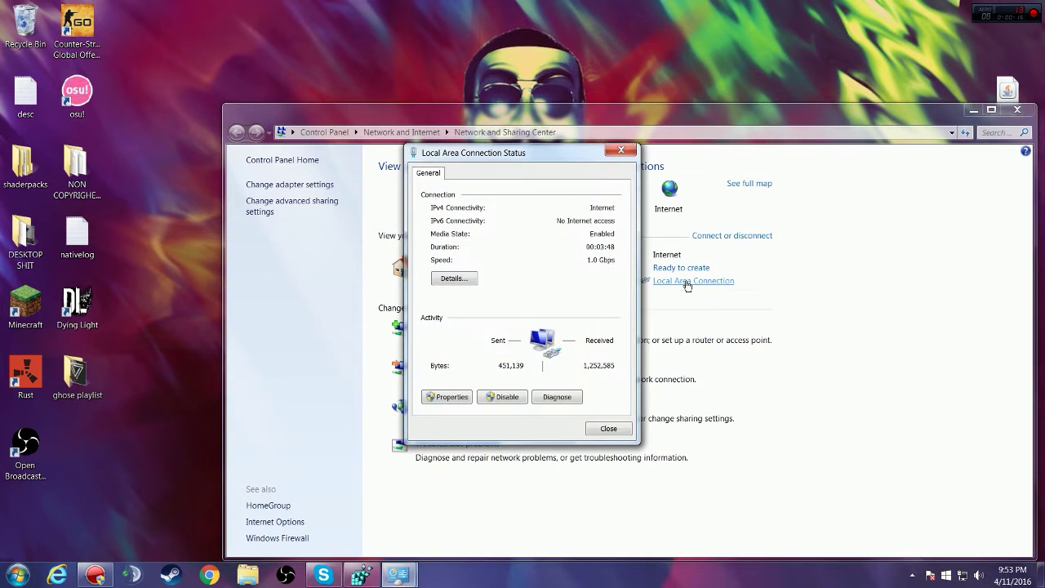
click(453, 399)
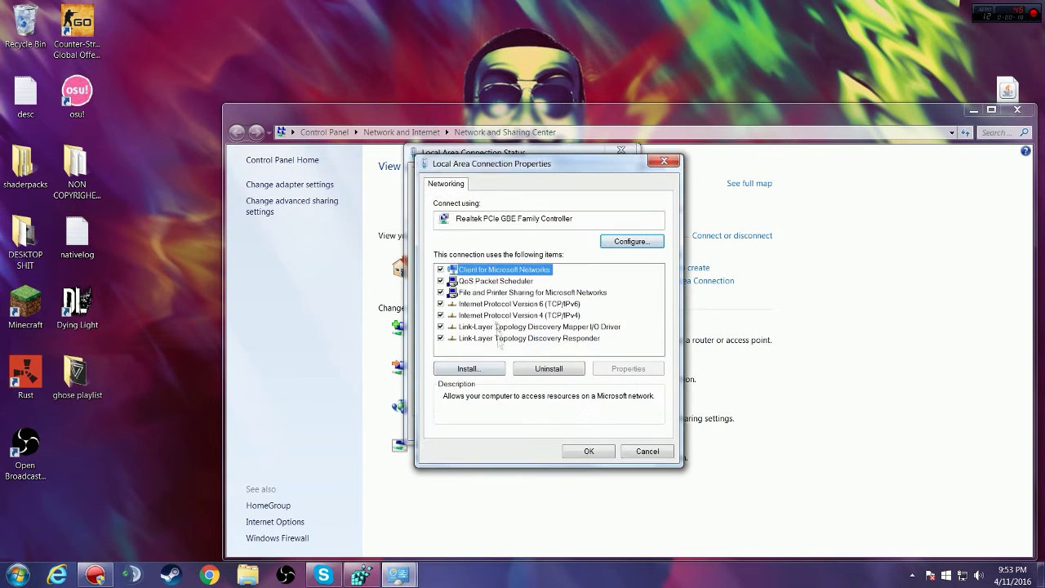
click(666, 164)
click(620, 152)
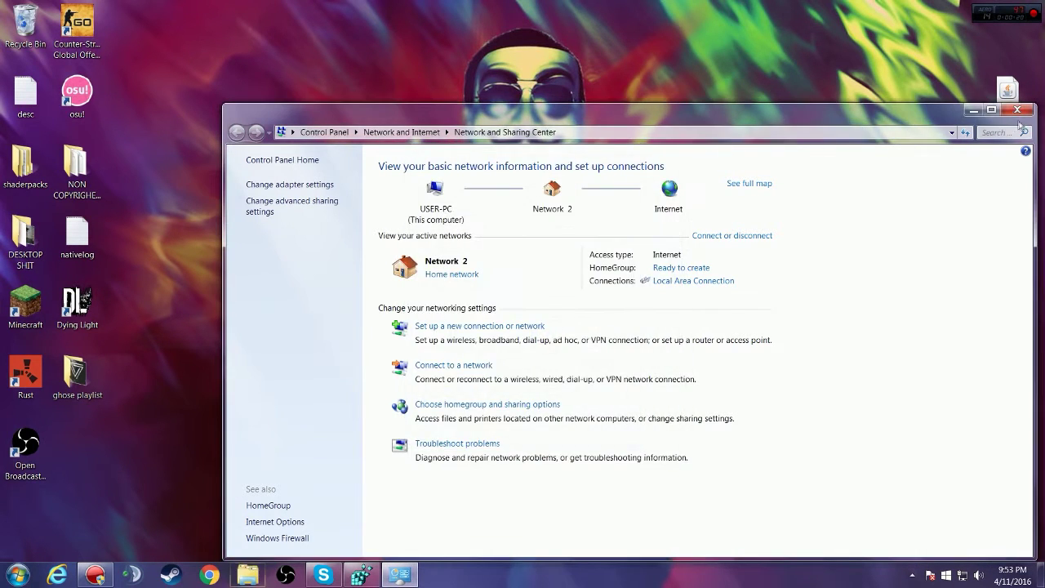
click(1017, 110)
Step: Open the Internet Protocol Version 4 (TCP/IPv4) properties of the Local Area Connection from the Network and Sharing Center
right_click(963, 578)
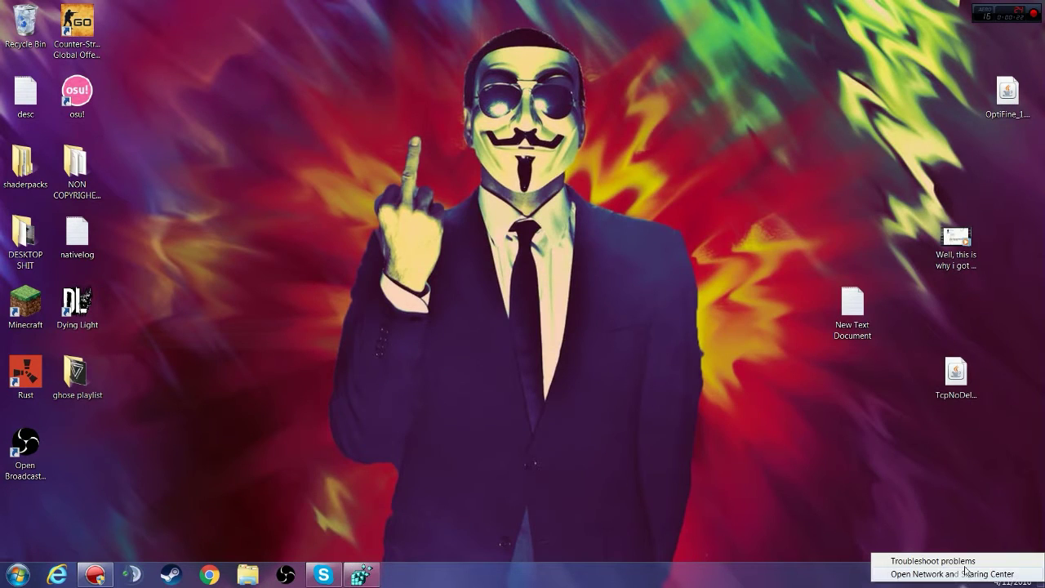
click(966, 575)
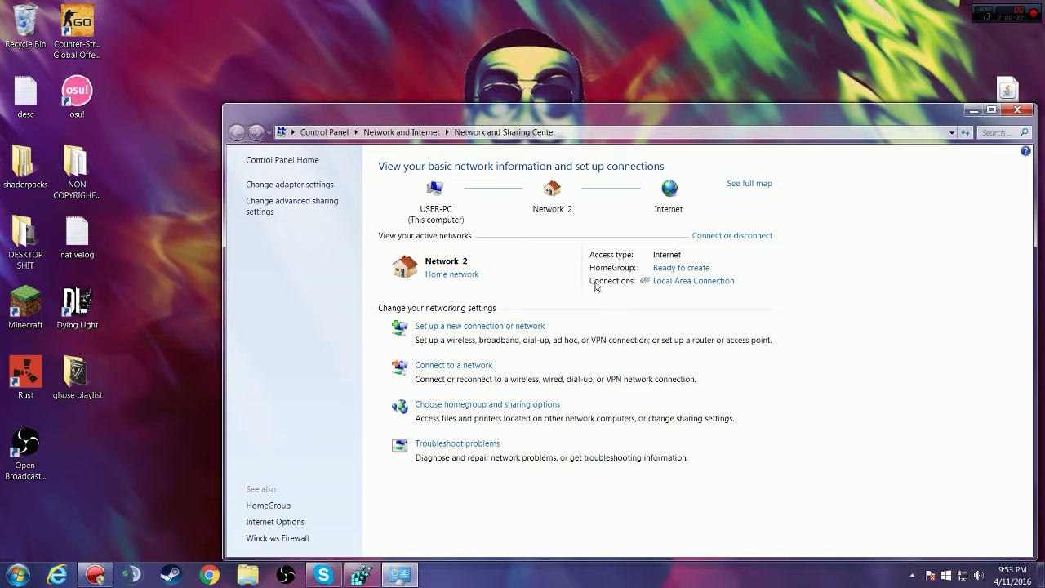
click(677, 281)
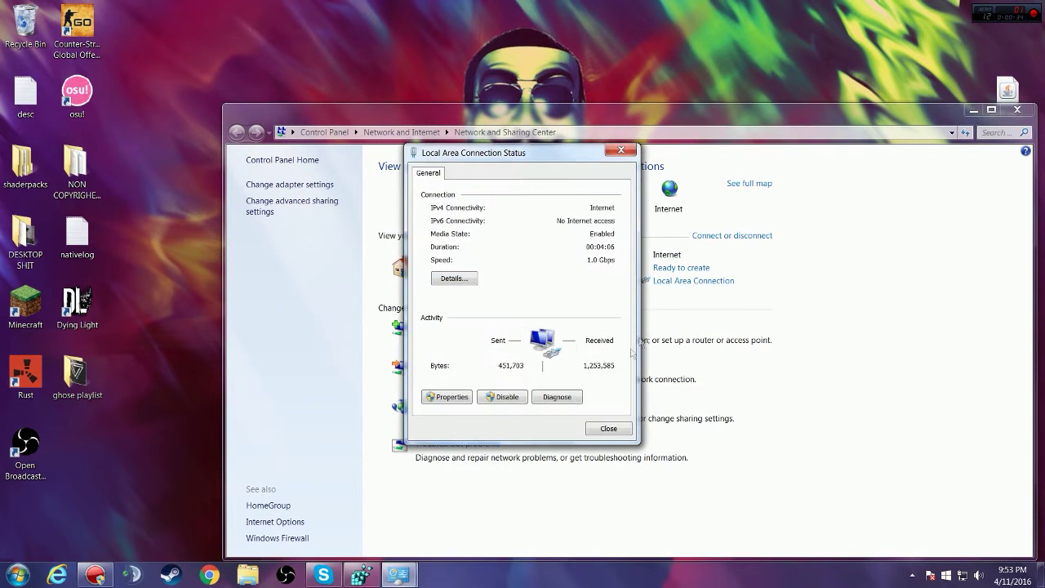
click(450, 400)
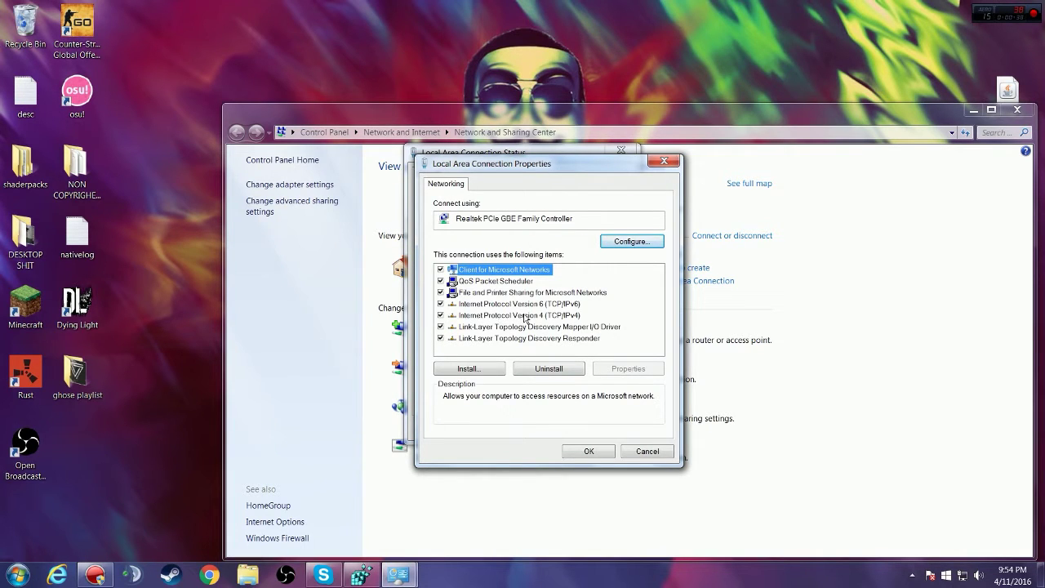
double_click(549, 316)
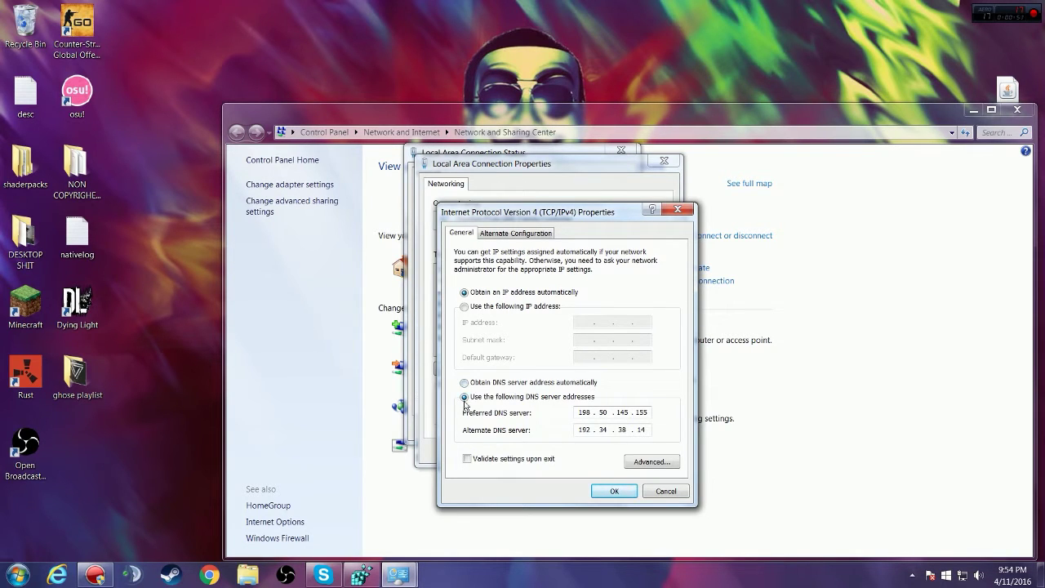
Step: Compare the DNS server addresses in the IPv4 properties with those listed in the desktop's New Text Document, placing the windows side by side
double_click(584, 412)
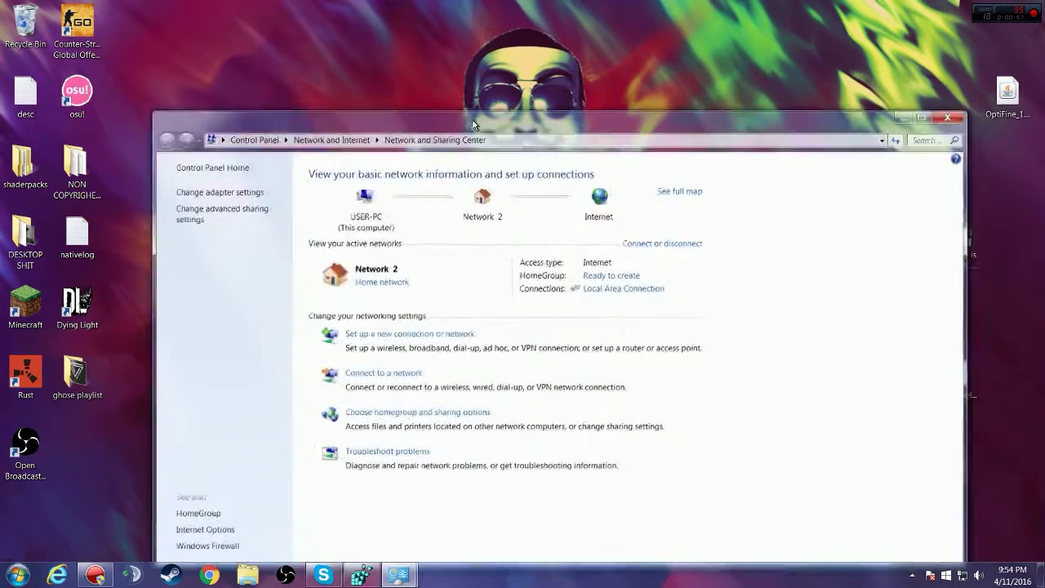
drag(543, 119, 305, 313)
double_click(852, 306)
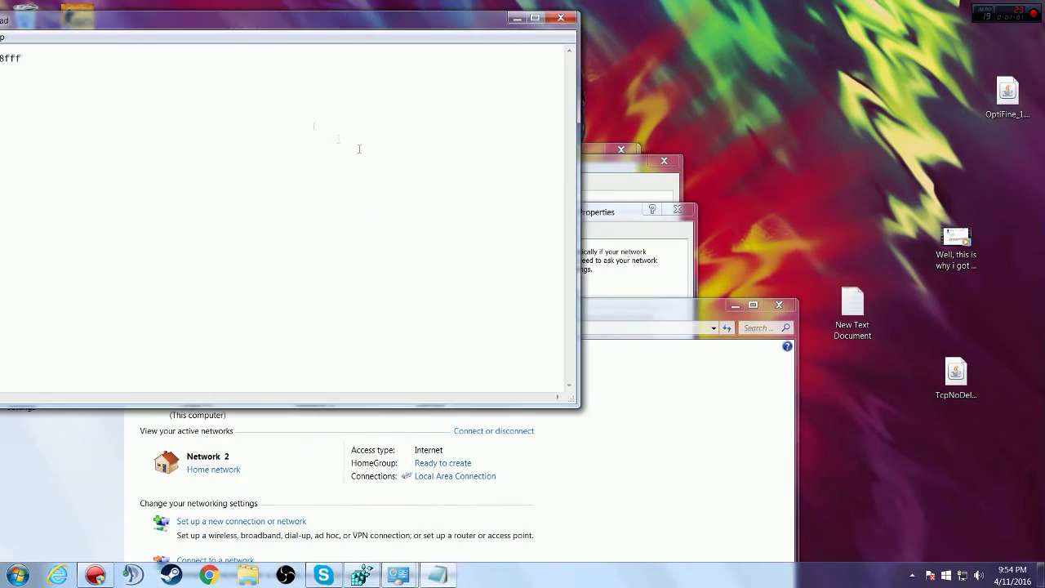
drag(139, 26, 755, 6)
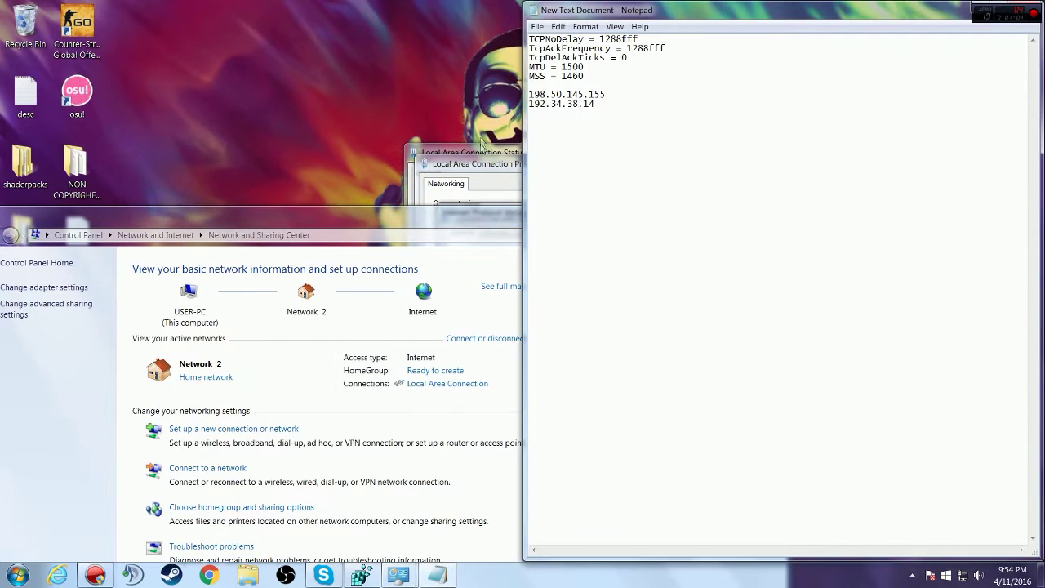
click(485, 165)
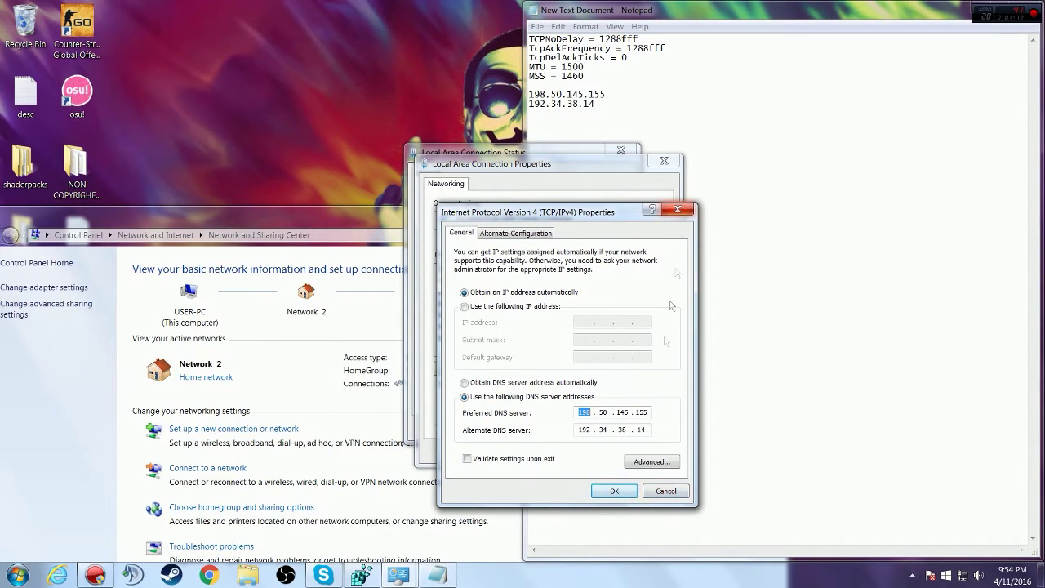
Step: Confirm the IPv4 DNS settings and close the connection dialogs, the text document and the Network and Sharing Center
click(612, 493)
click(604, 452)
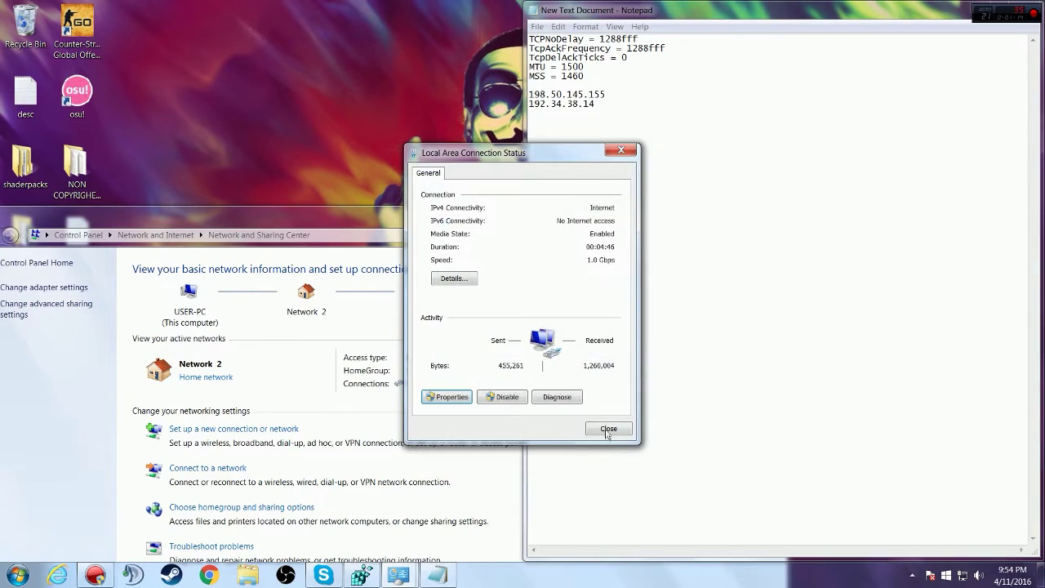
click(608, 429)
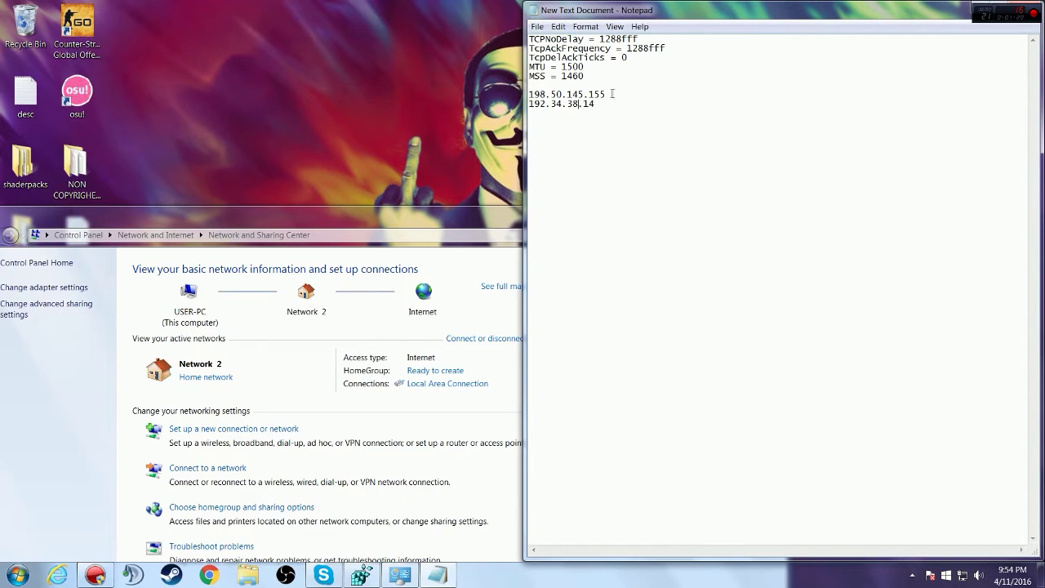
click(1030, 10)
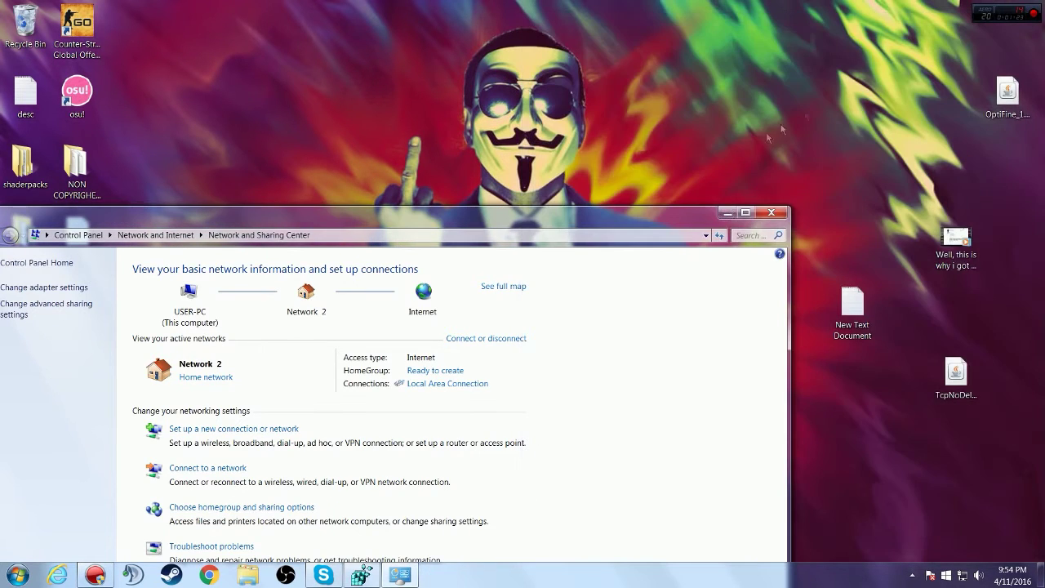
click(768, 214)
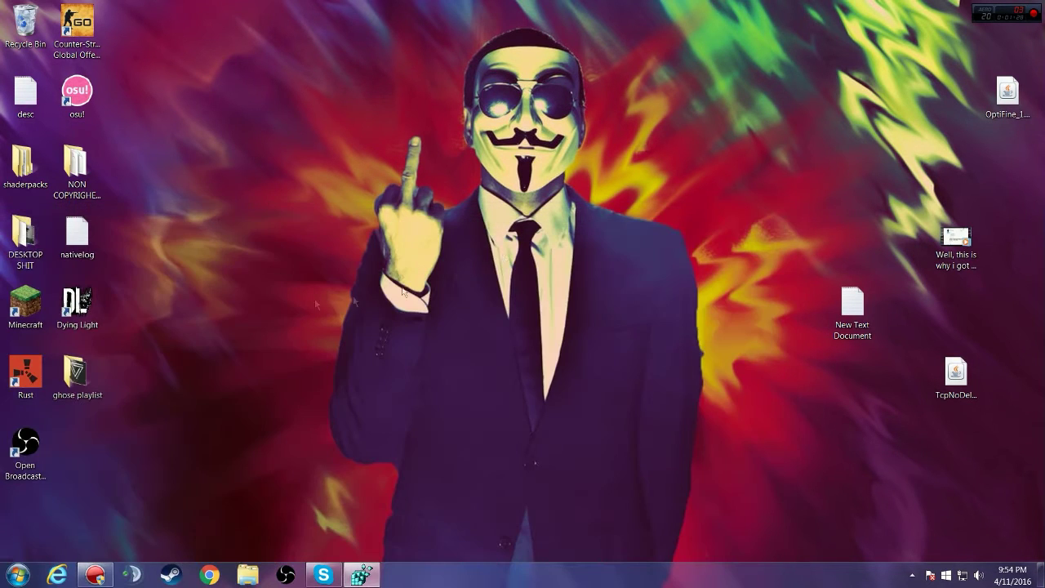
Step: Launch the Registry Editor by searching for regedit
key(super)
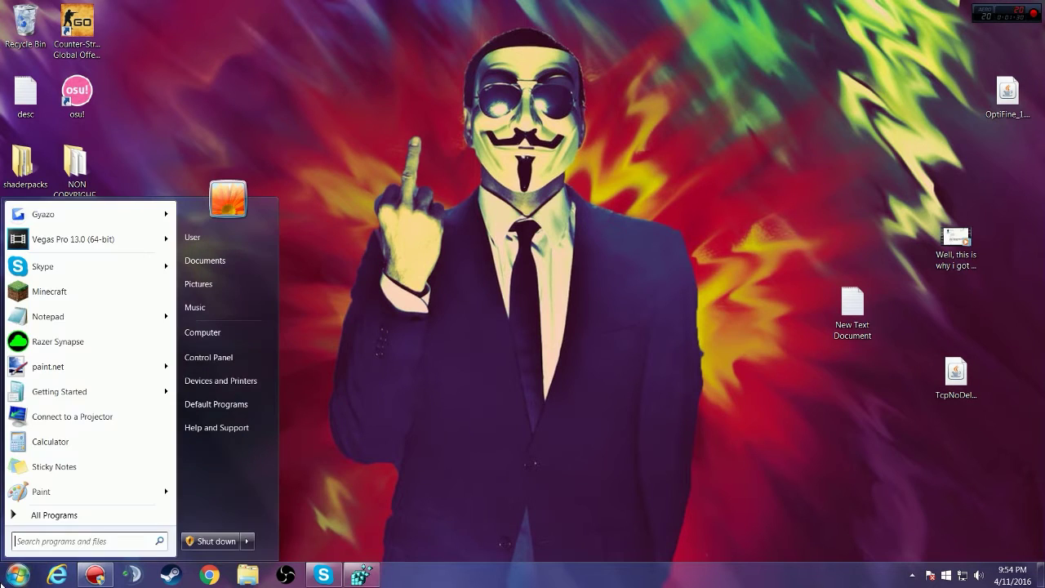
text(regedi)
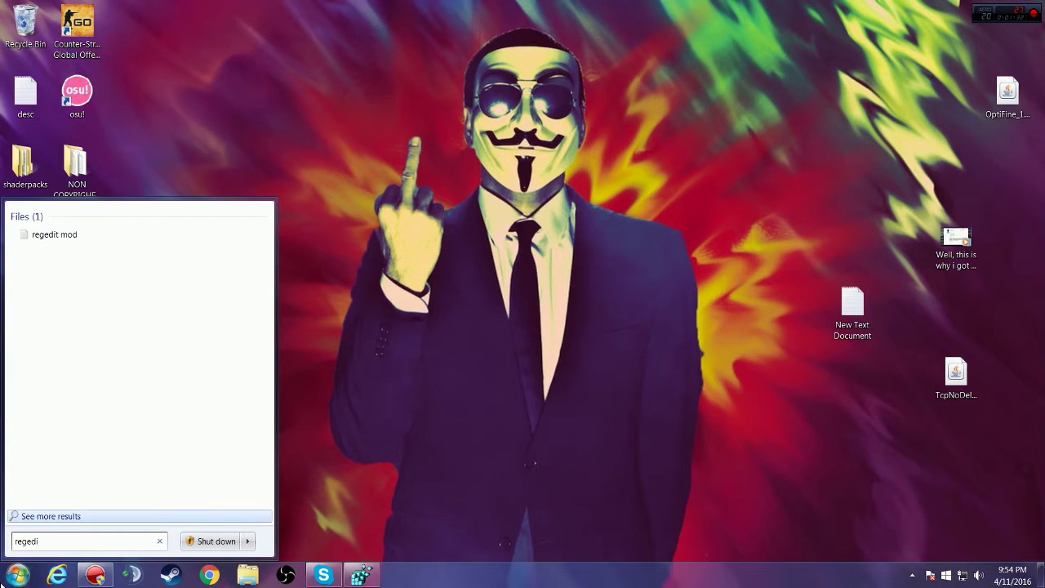
text(t)
key(Return)
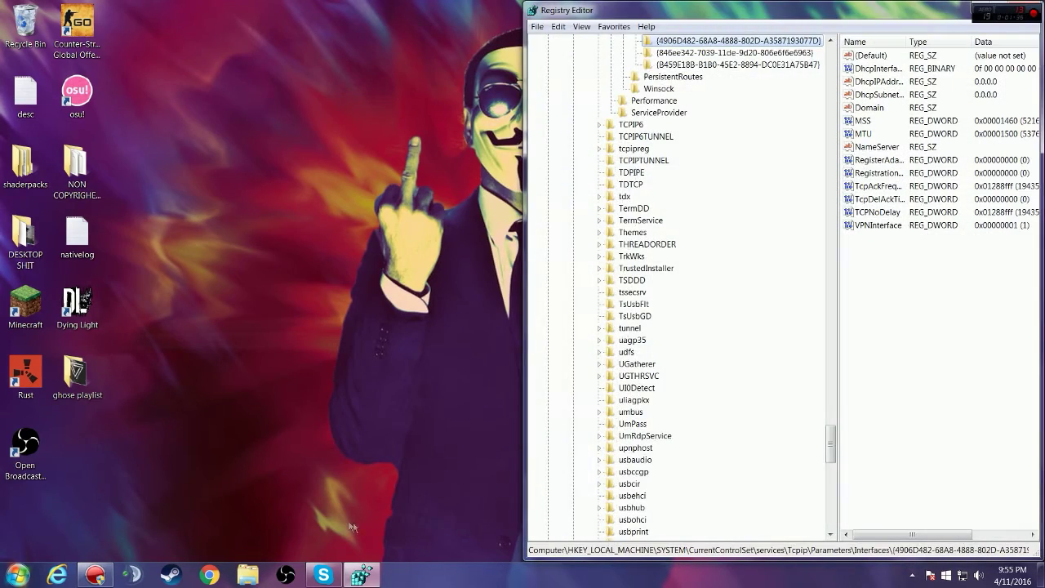
Step: Locate the Interfaces key under HKEY_LOCAL_MACHINE\SYSTEM\CurrentControlSet\services\Tcpip\Parameters in the registry tree
scroll(841, 328, up, 20)
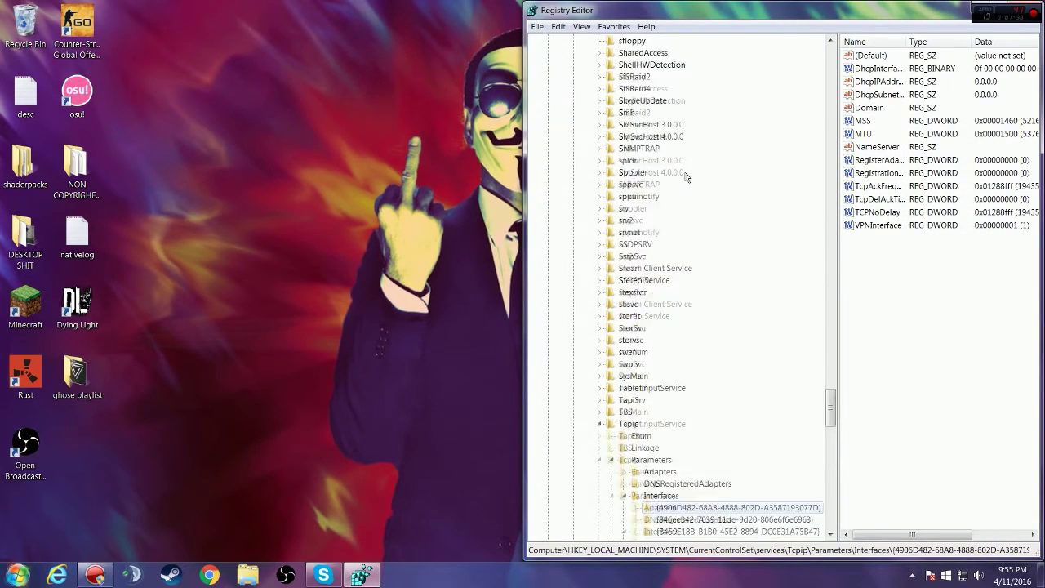
drag(830, 371, 818, 57)
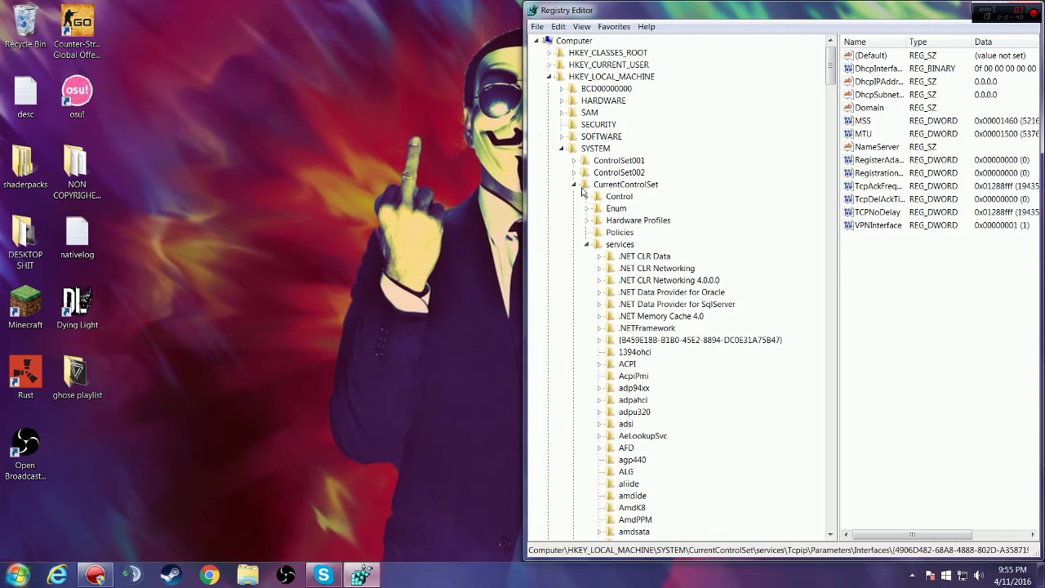
scroll(621, 261, down, 20)
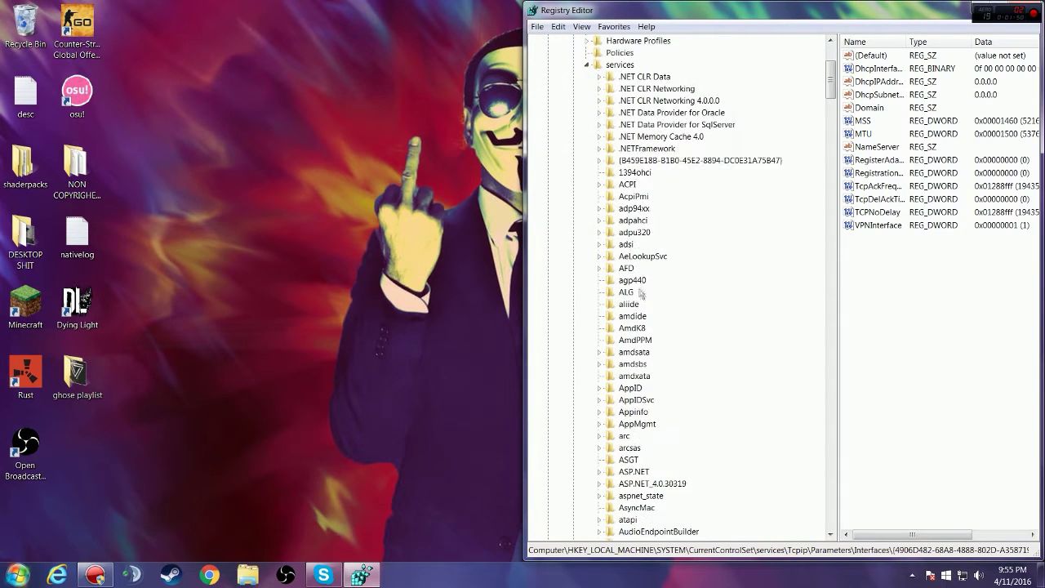
scroll(632, 318, down, 20)
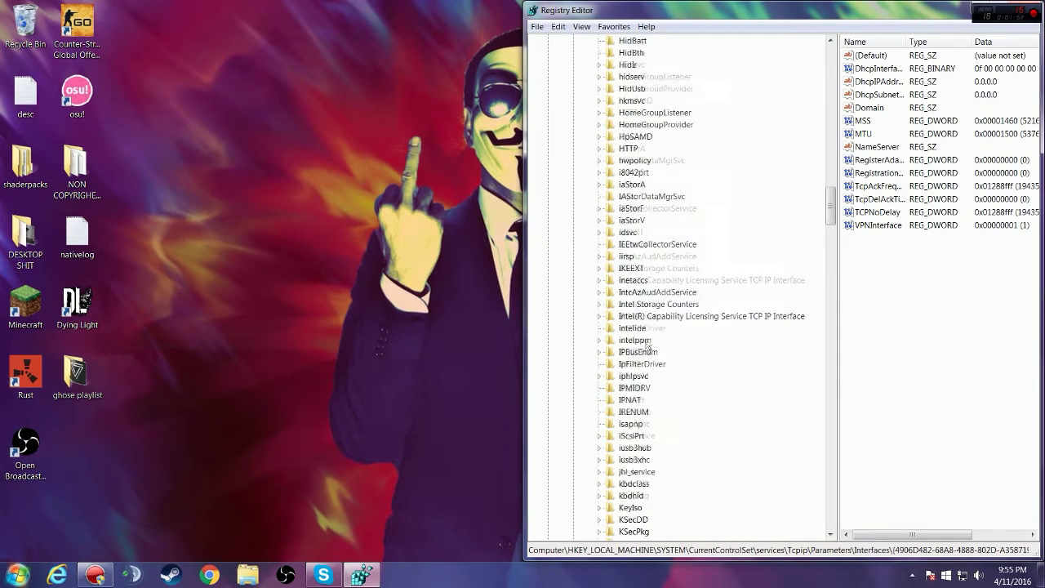
scroll(622, 345, down, 20)
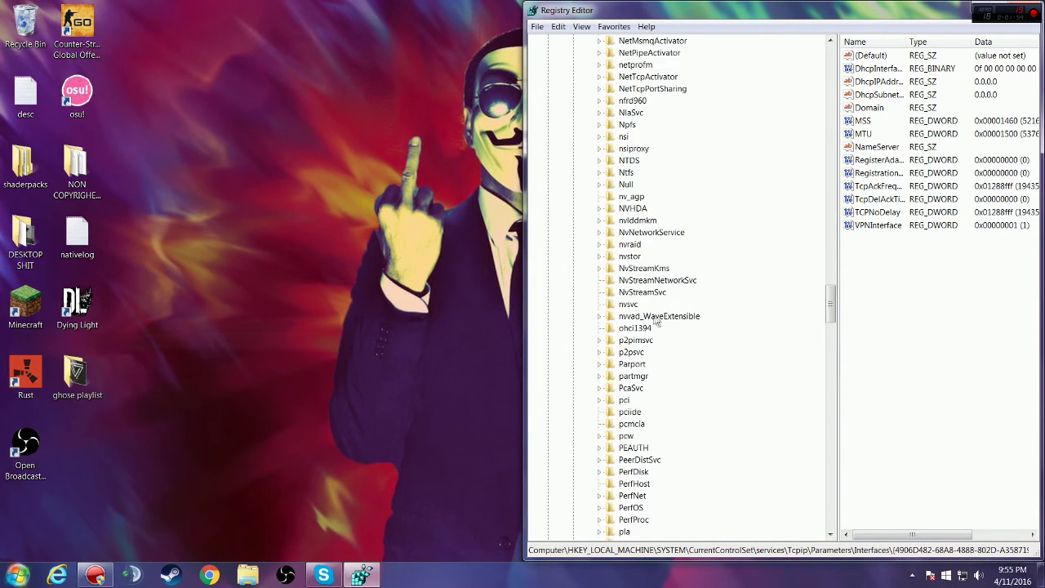
scroll(634, 336, down, 20)
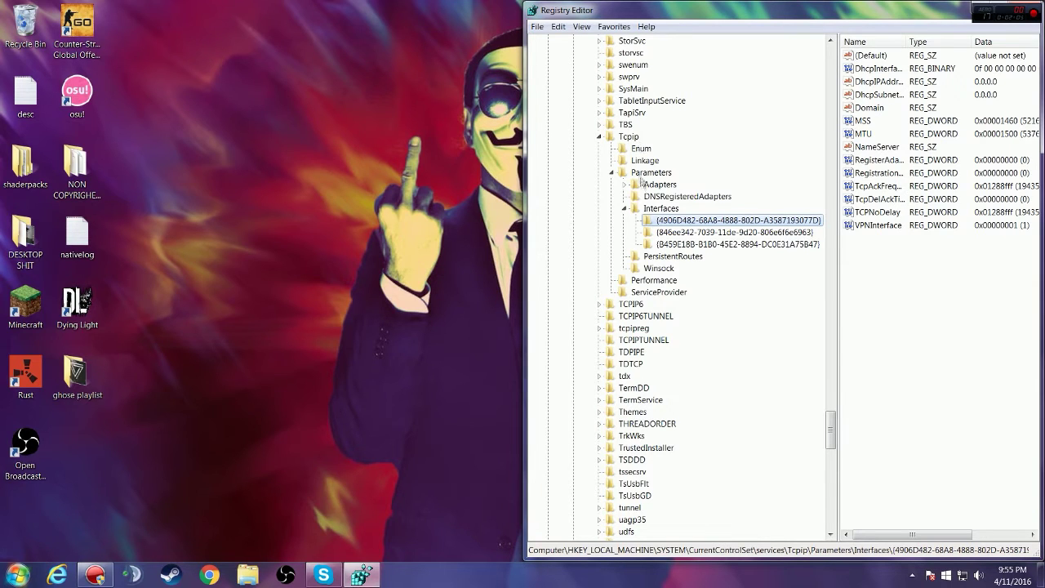
Step: Maximize the Registry Editor and examine the values of the three interface keys under Interfaces
click(667, 231)
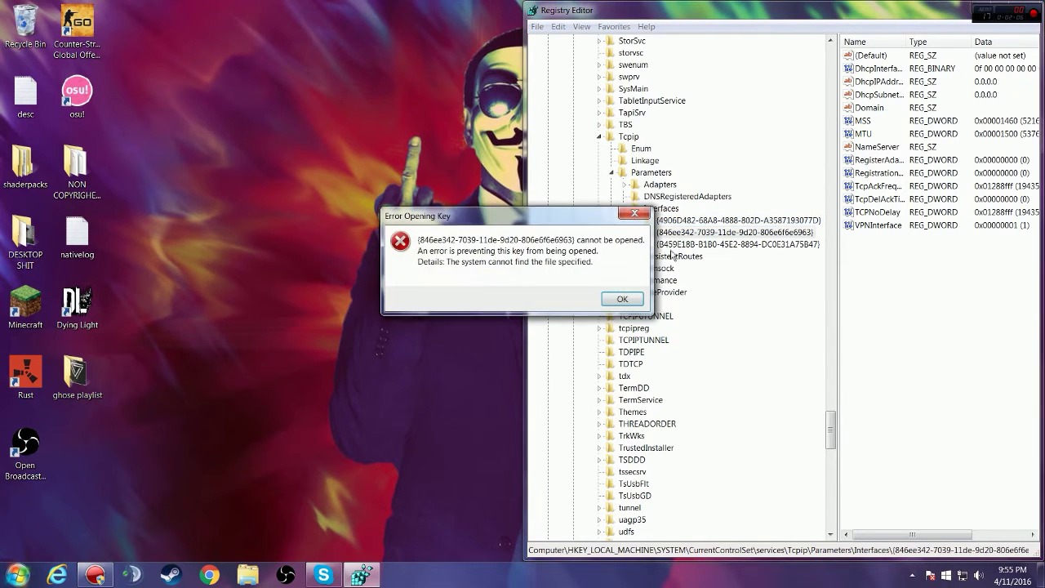
click(622, 300)
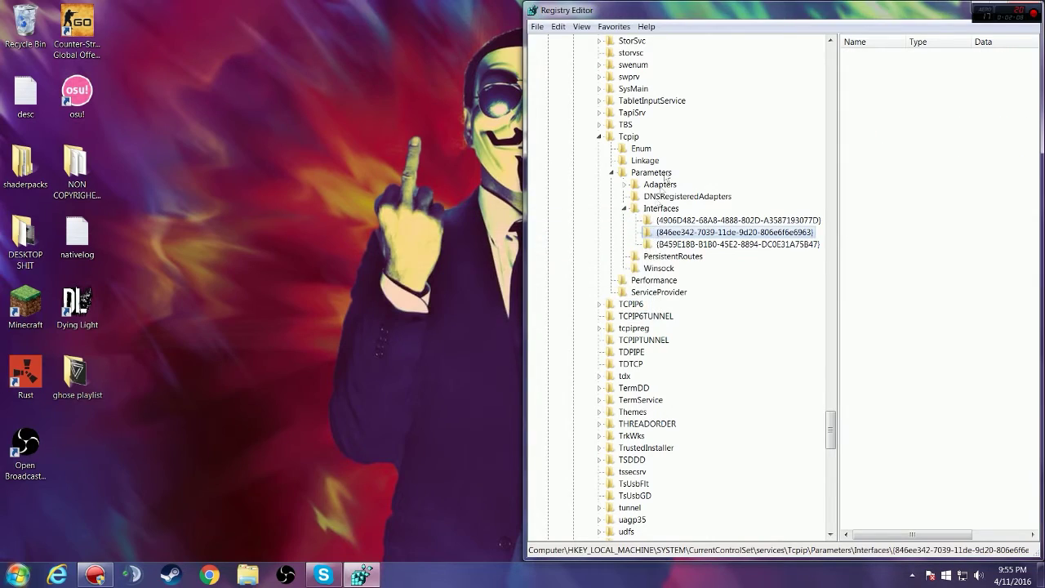
double_click(730, 16)
click(196, 242)
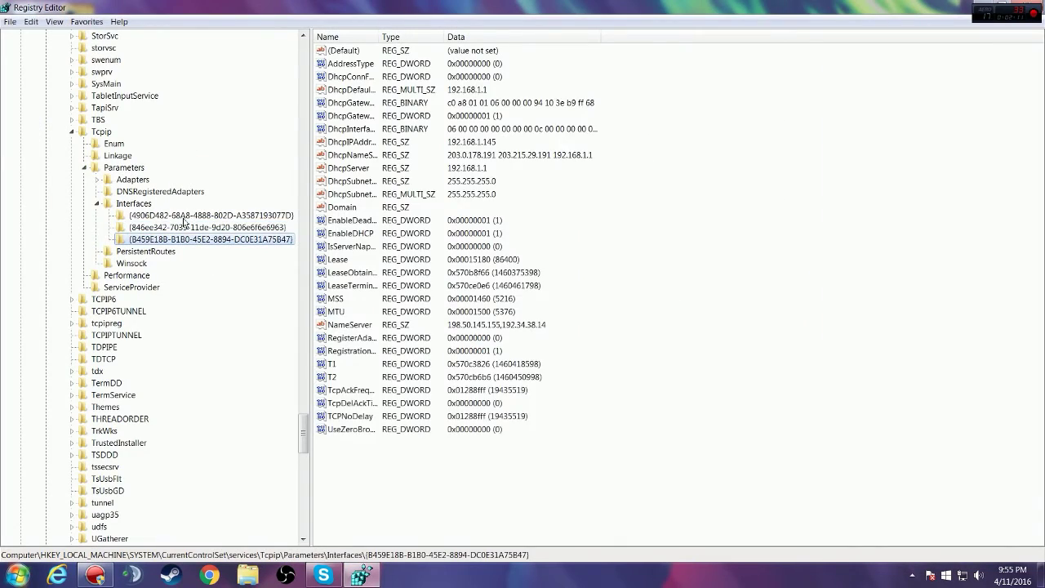
click(186, 216)
click(186, 227)
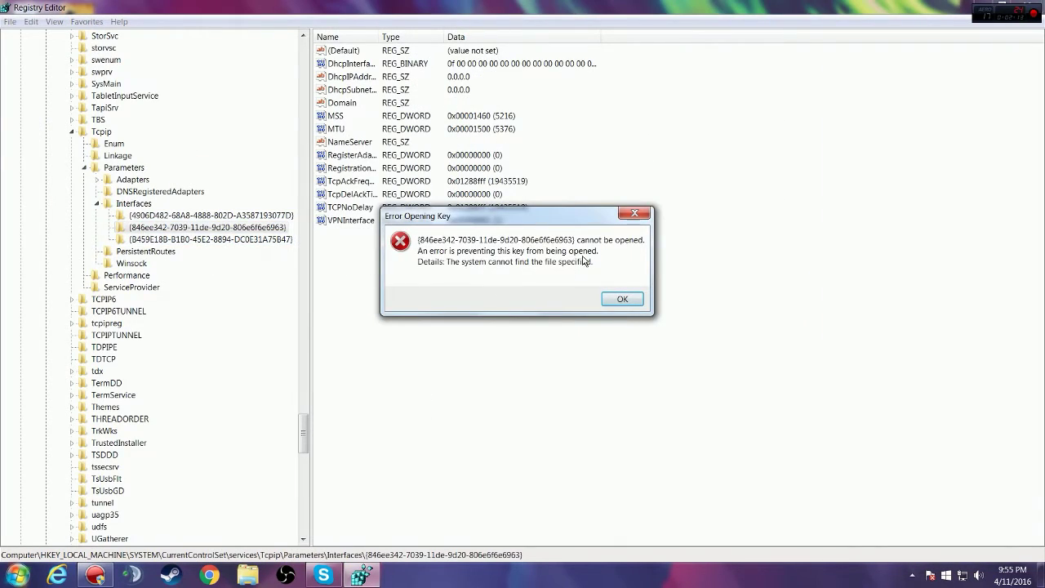
click(625, 299)
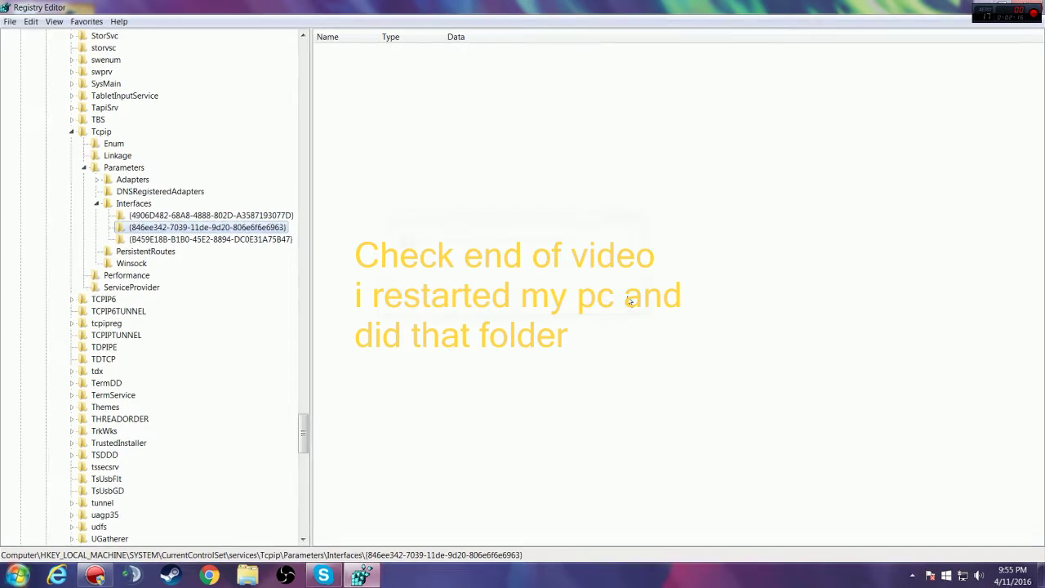
click(173, 240)
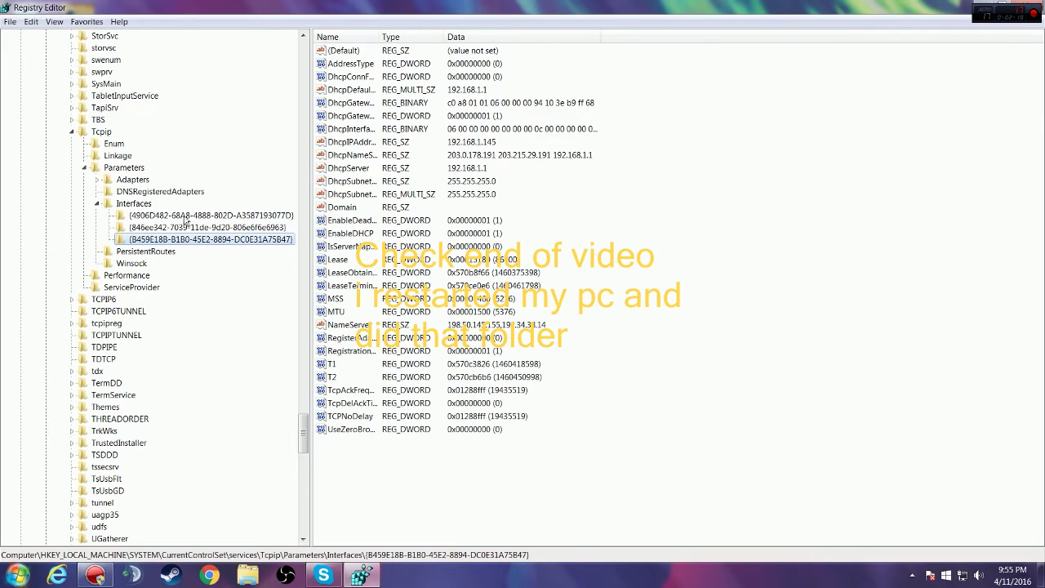
click(188, 216)
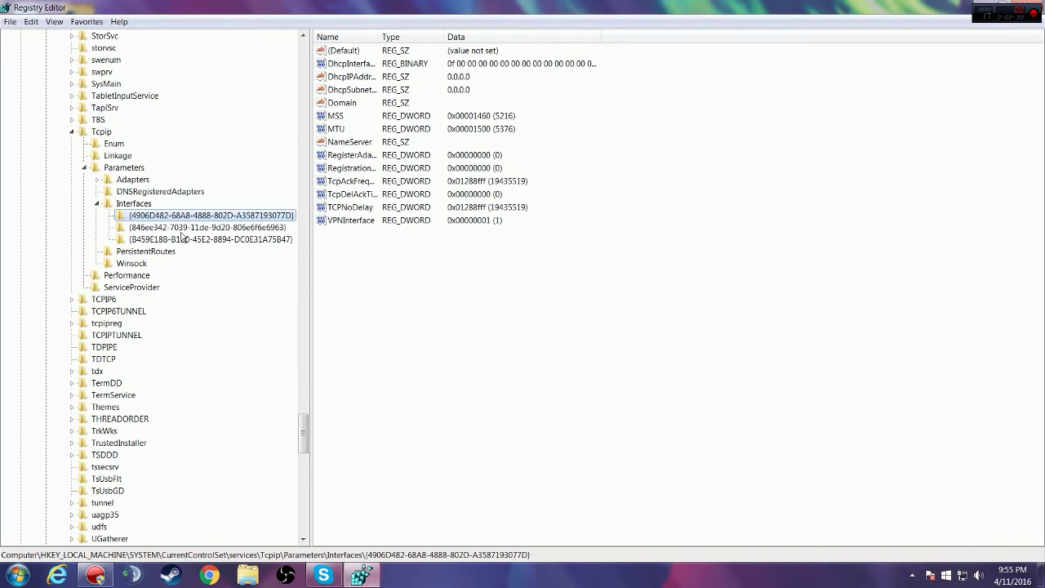
click(176, 239)
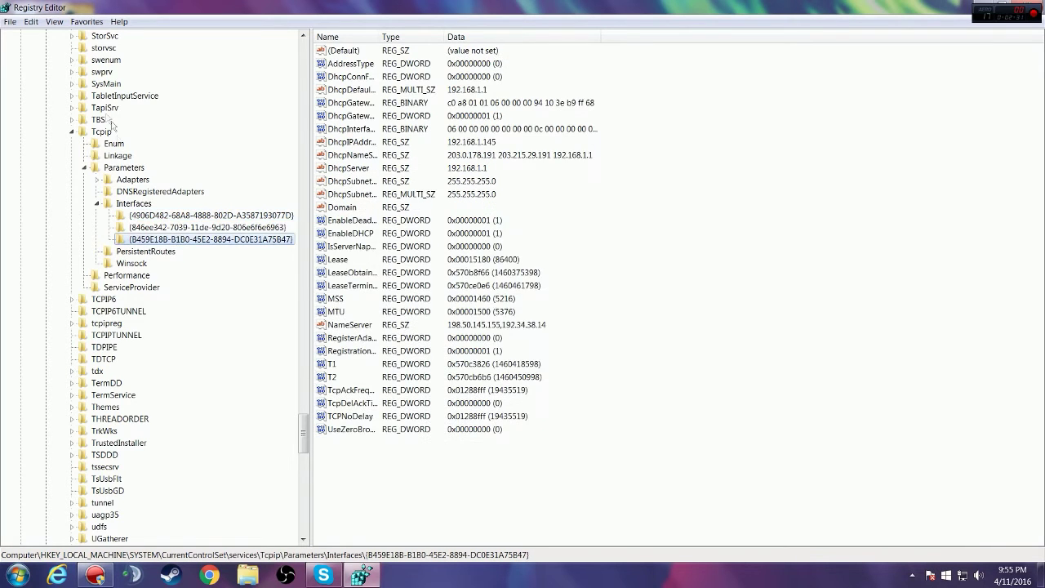
click(168, 216)
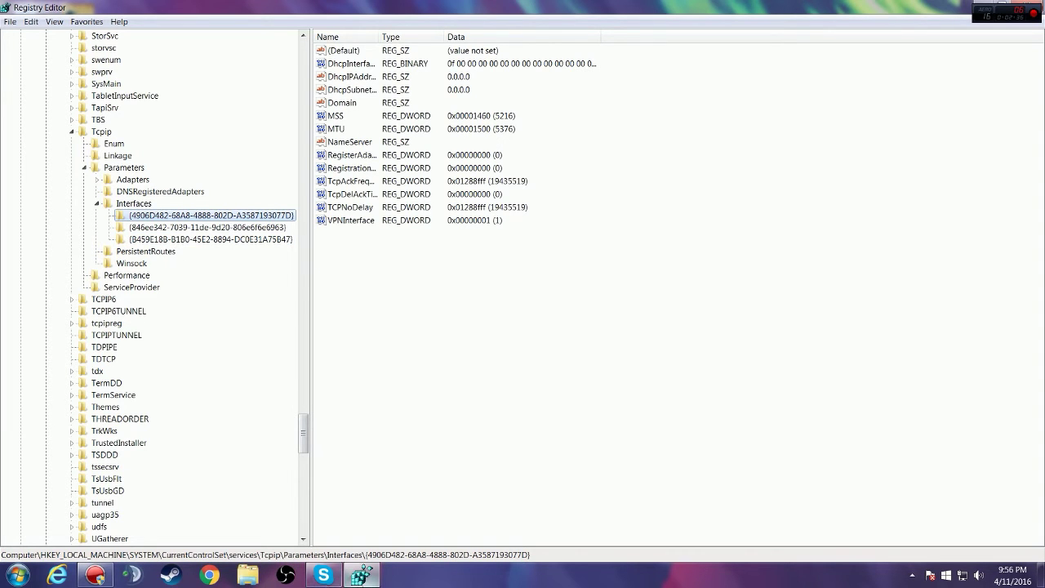
drag(382, 7, 1043, 32)
double_click(870, 324)
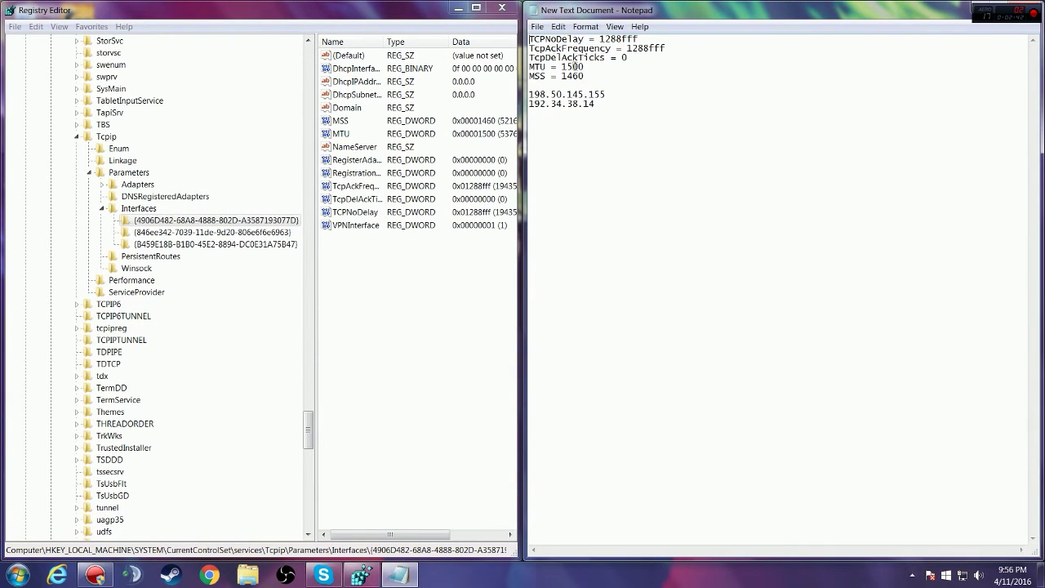
double_click(353, 212)
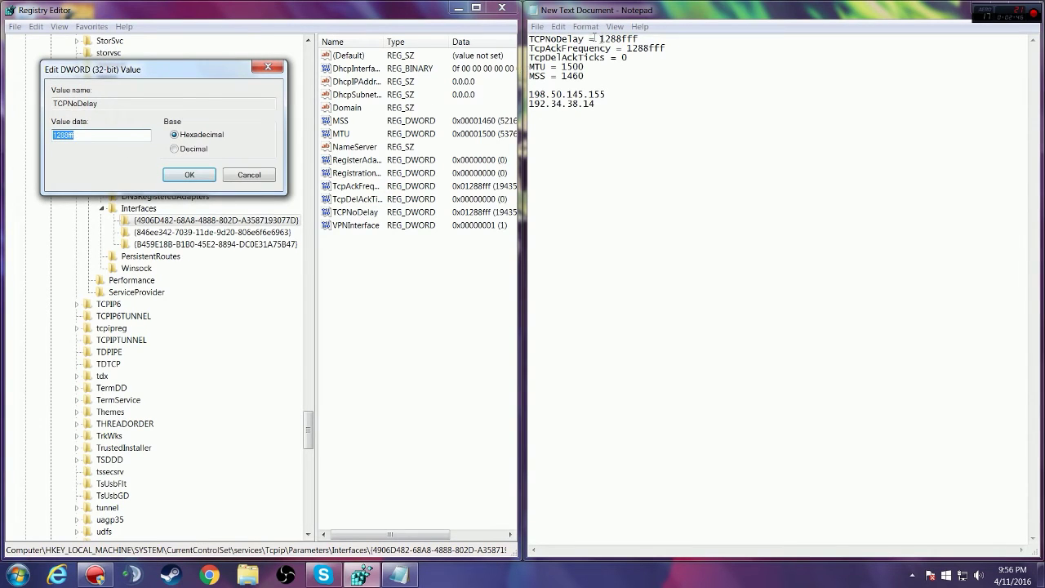
click(189, 175)
double_click(356, 199)
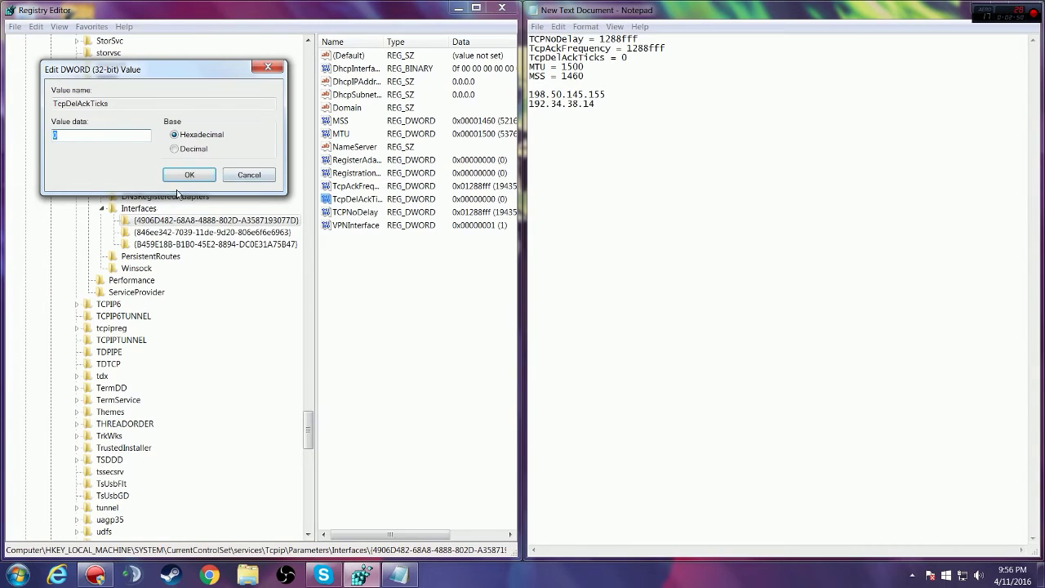
click(208, 178)
double_click(356, 186)
click(188, 174)
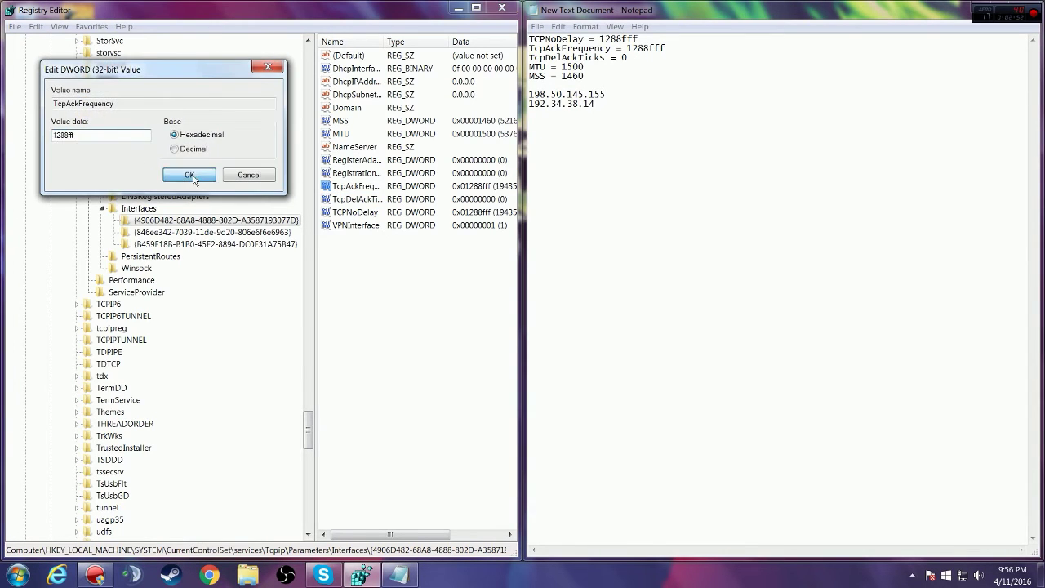
double_click(343, 134)
click(189, 171)
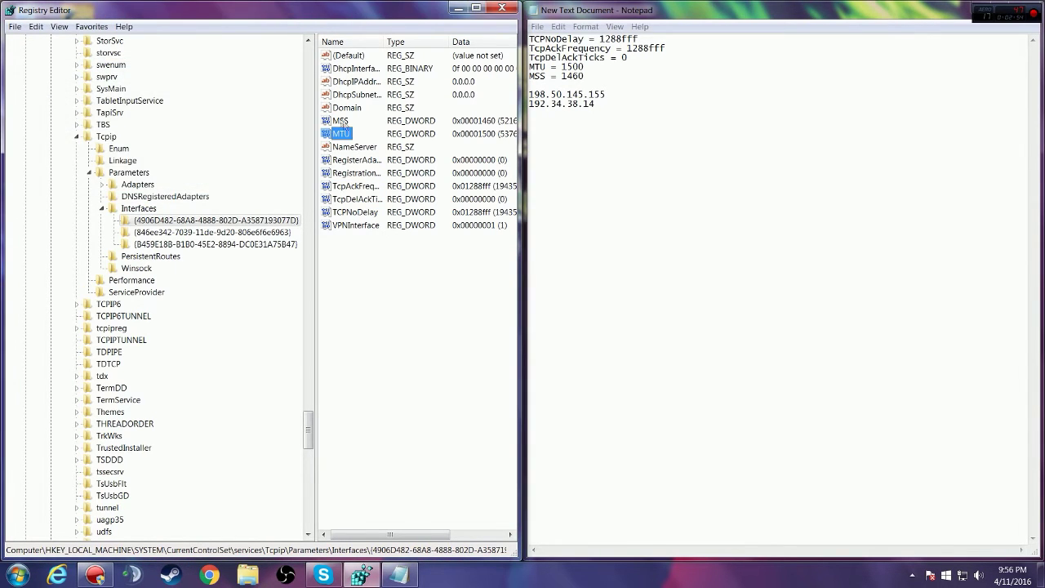
double_click(340, 120)
click(190, 172)
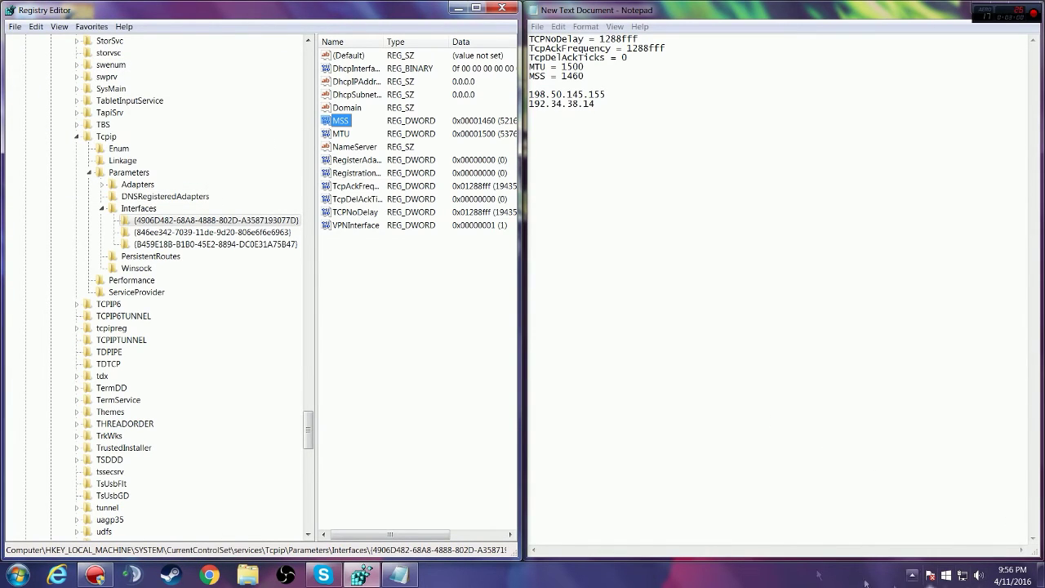
right_click(446, 403)
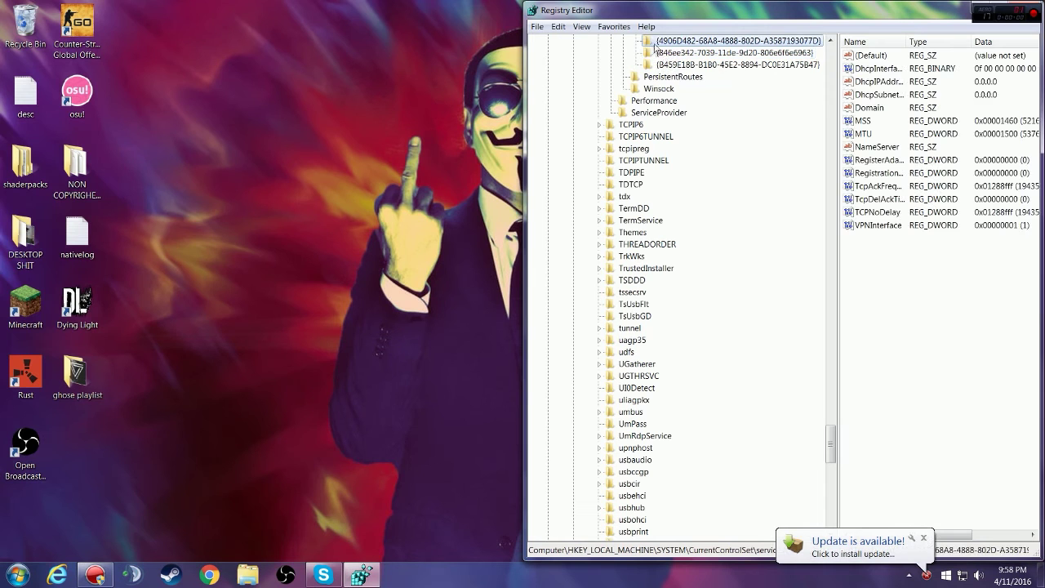
Step: Create a DWORD value named TCPNoDelay in the {846ee342-7039-11de-9d20-806e6f6e6963} interface key, taking the name from the notes
click(656, 51)
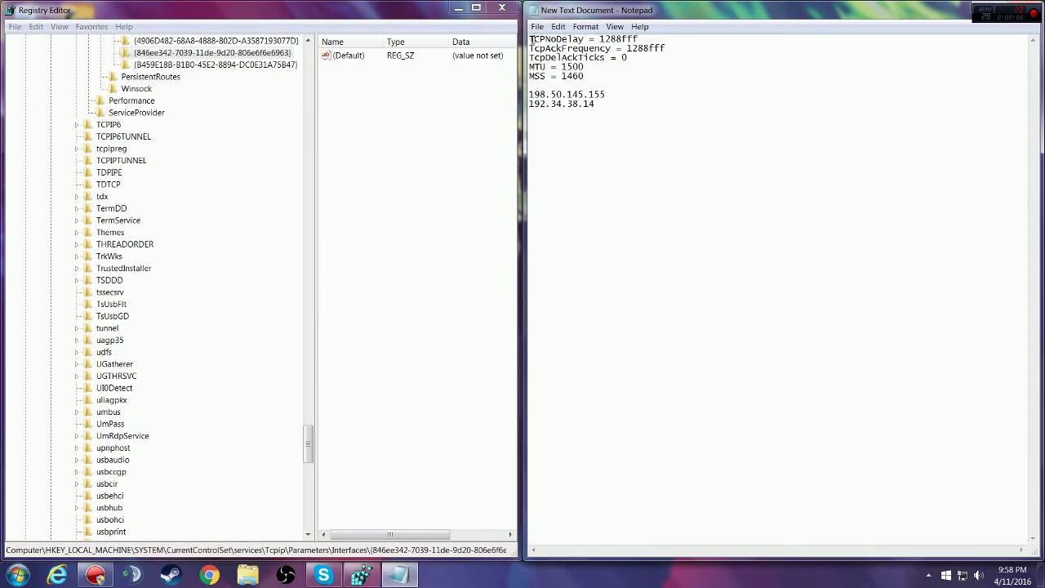
double_click(531, 39)
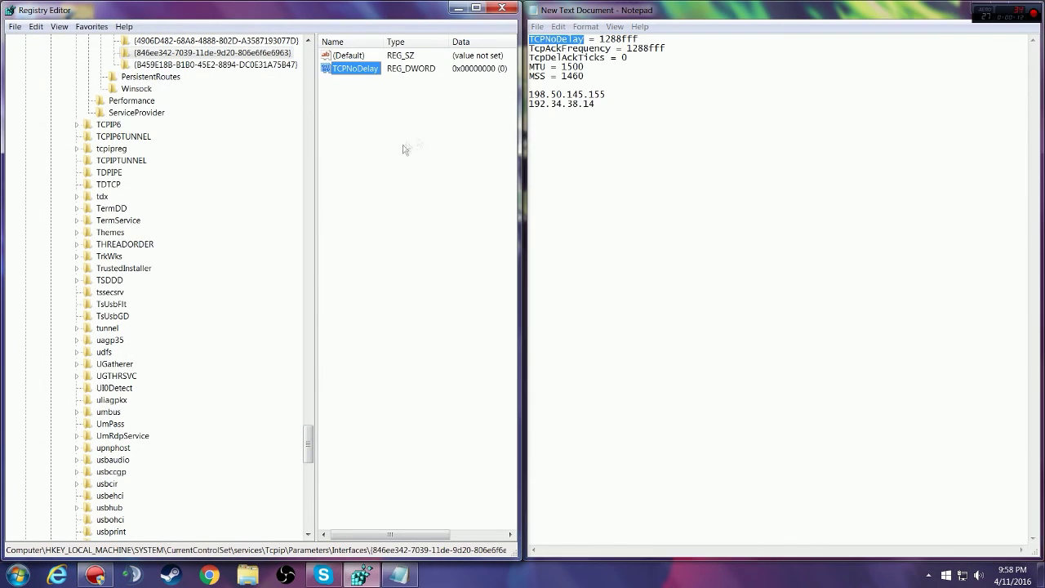
Step: Copy the name TcpAckFrequency from the notes and start adding another new value to the {846ee342-7039-11de-9d20-806e6f6e6963} interface key
double_click(569, 48)
right_click(354, 96)
mouse_move(382, 103)
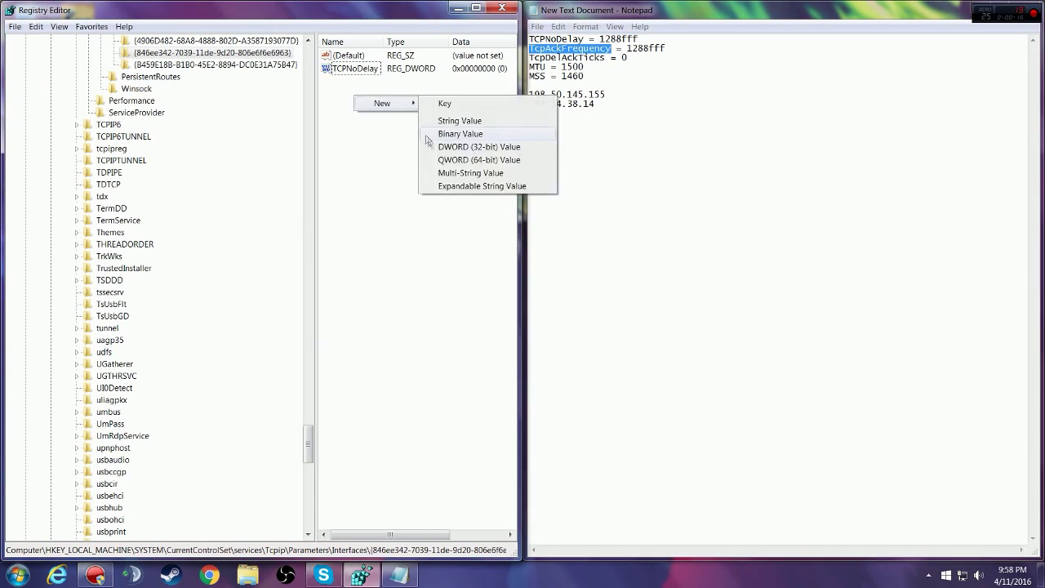